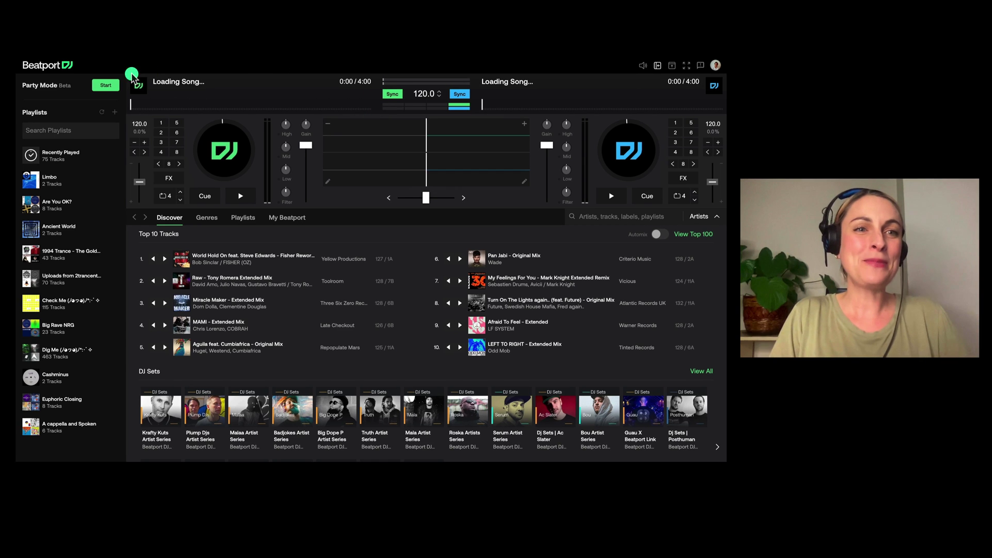
- Start Party Mode and play Dimension Walking from Are You Ok? on deck 1 from 1:29
click(102, 91)
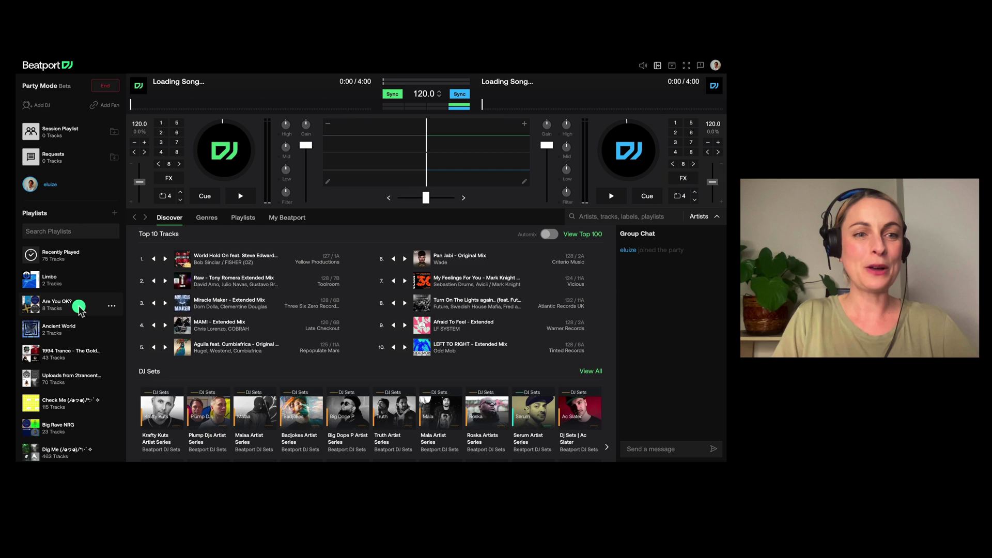
click(80, 308)
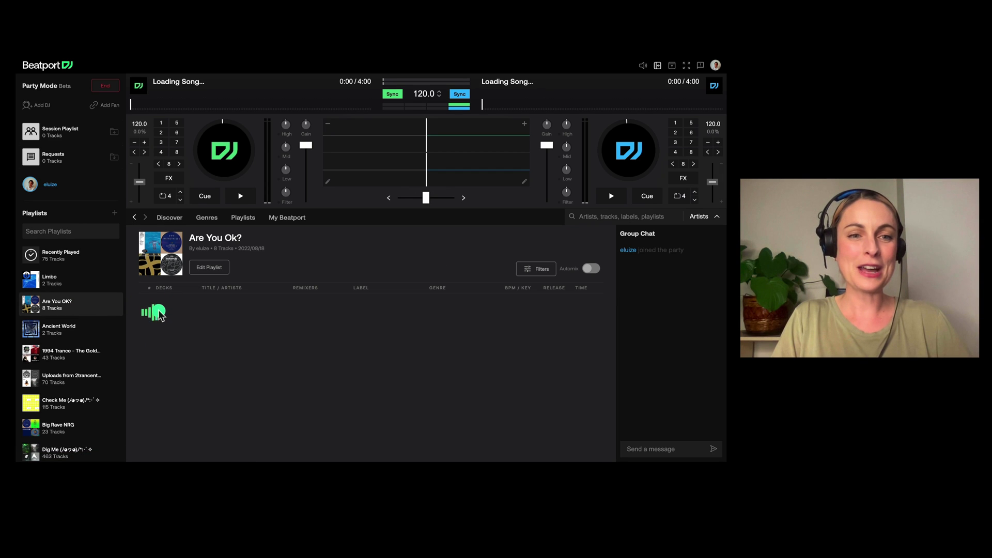
click(162, 310)
click(240, 196)
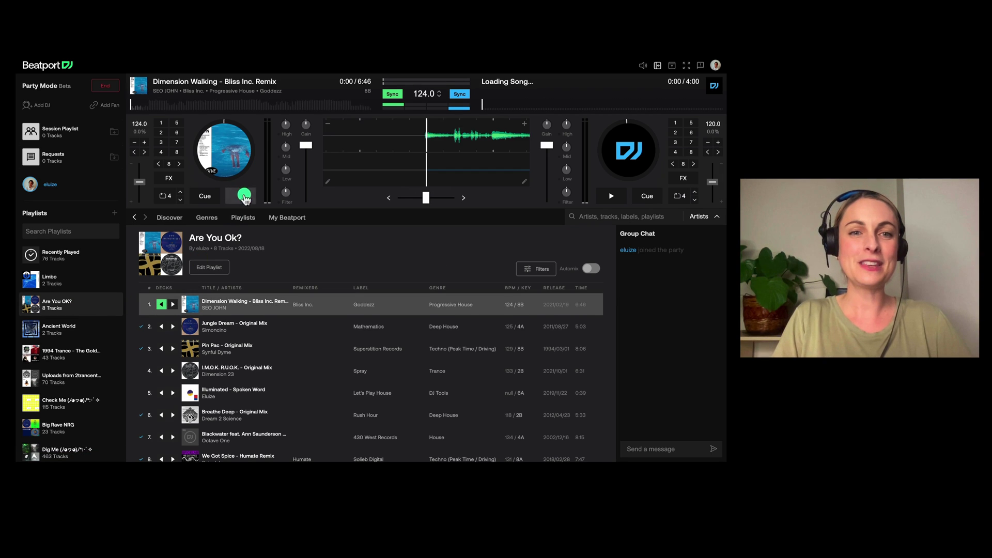
click(184, 108)
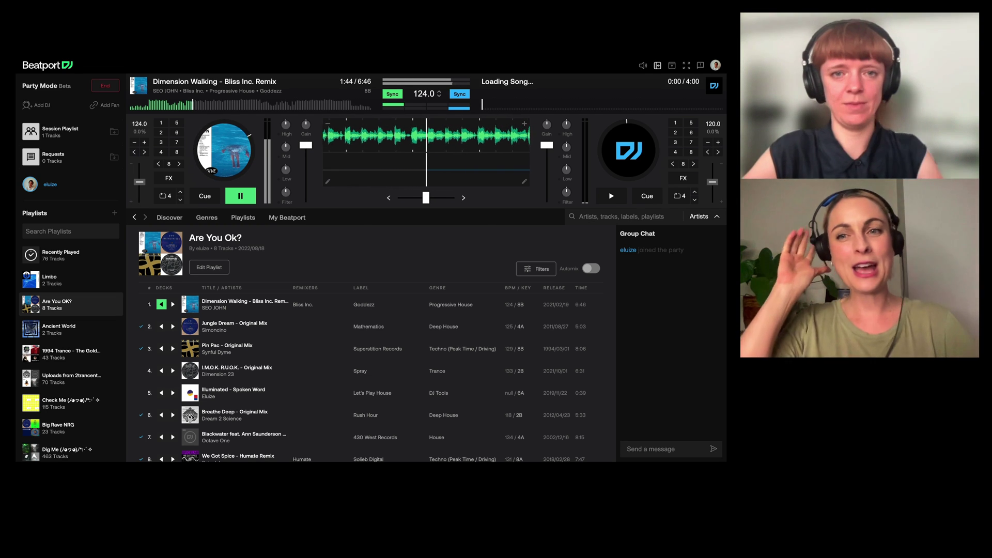
- Lower the system volume while the guest DJ mixes Scope Zone on deck 2
key(XF86AudioLowerVolume)
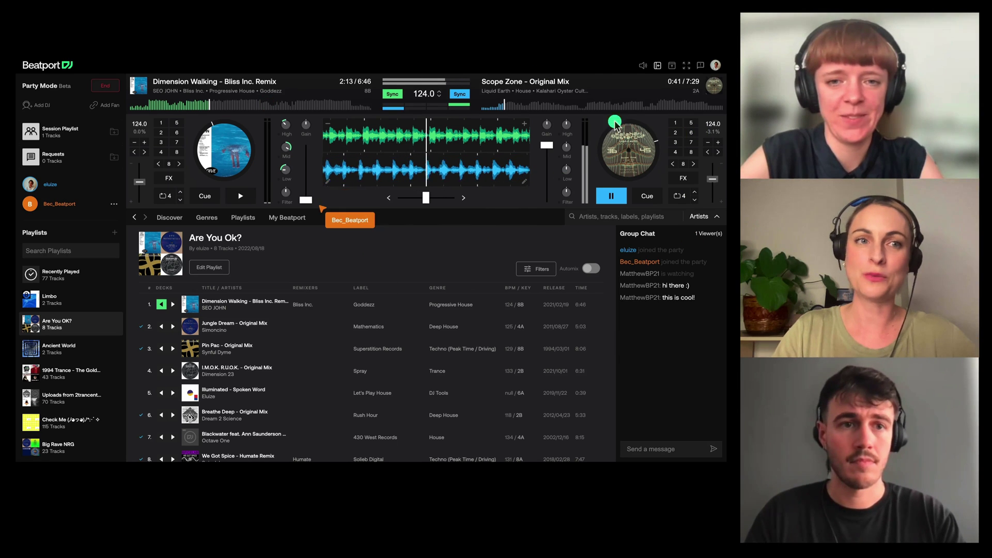
- Check the two-track Session Playlist, then view the Requests list with Apotheke and Work
click(65, 136)
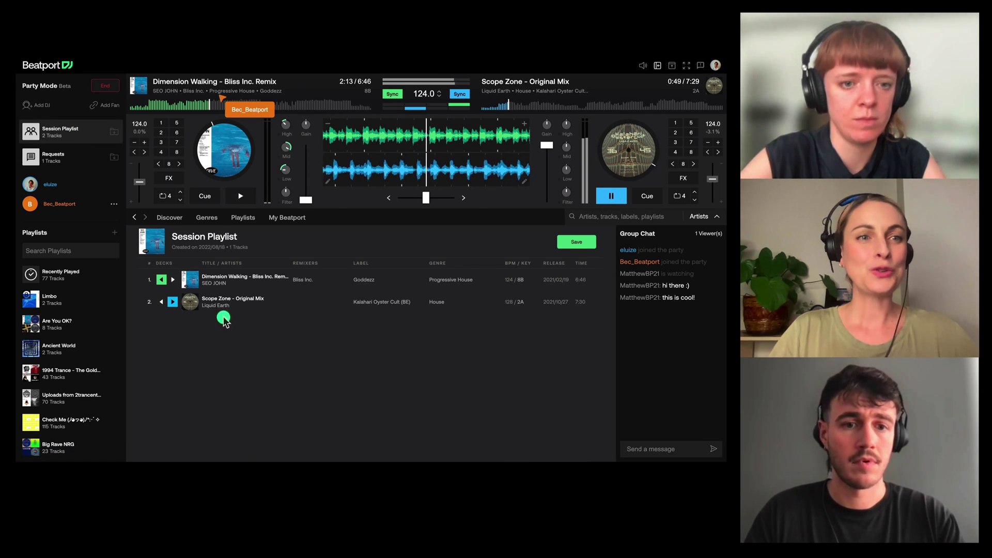
click(65, 155)
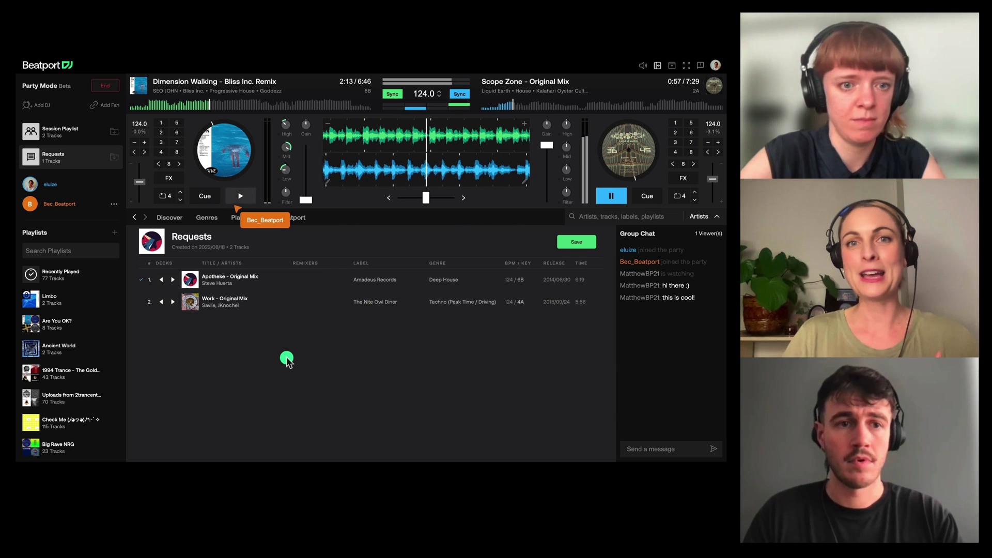
- Load Apotheke onto deck 1 and save the requests as a playlist named 'Requests'
click(160, 279)
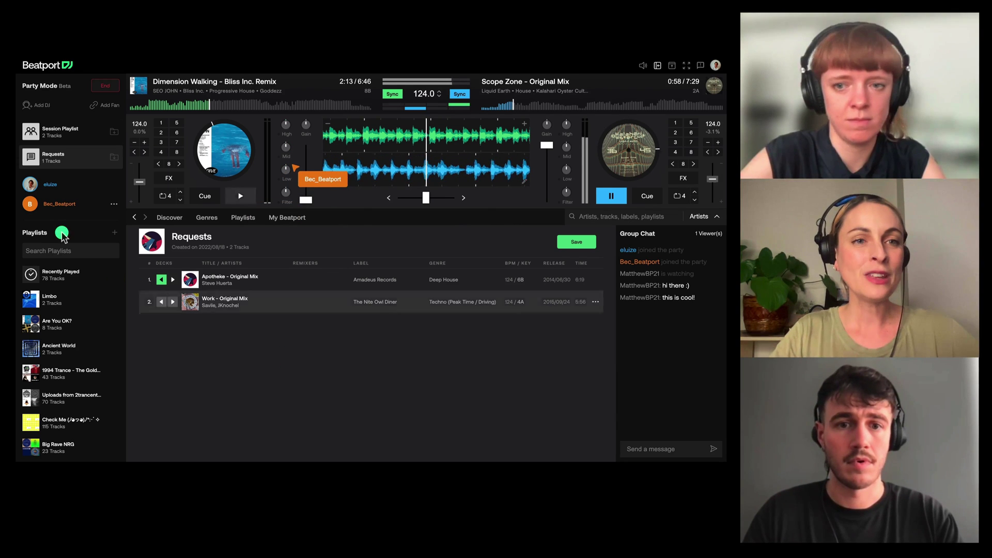
click(114, 158)
click(339, 226)
click(370, 266)
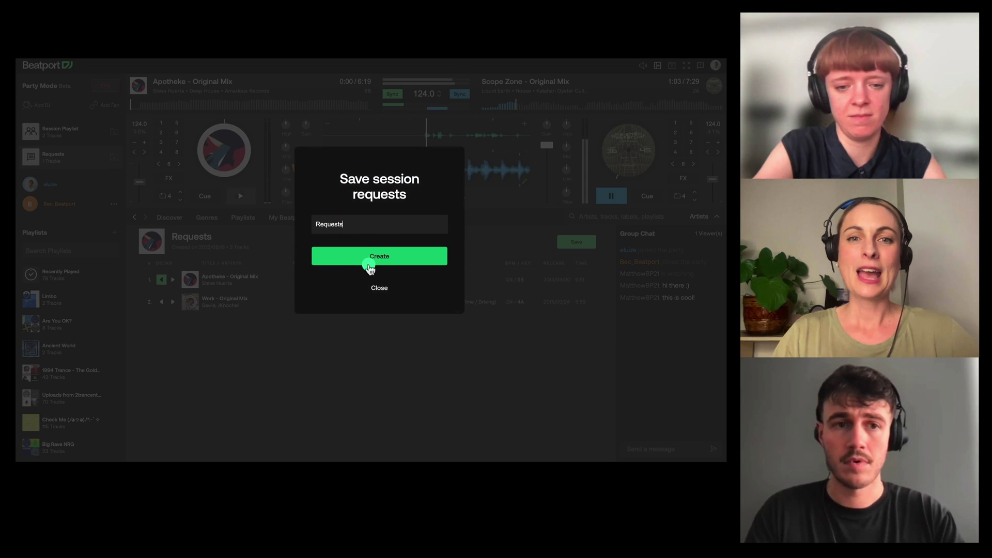
click(372, 261)
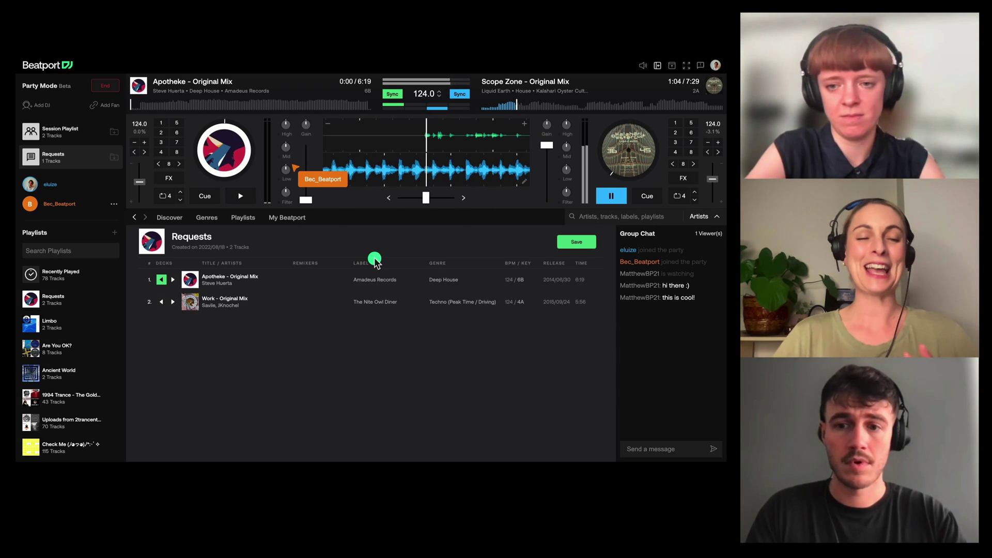